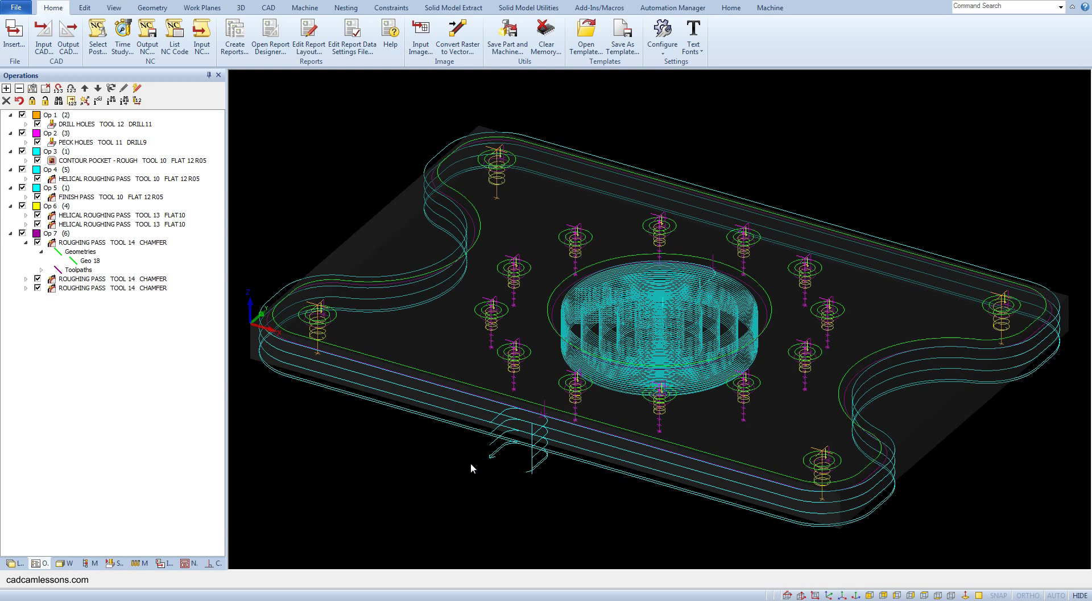
Switch off every operation and set the viewport to the top (XY) plan view
click(46, 88)
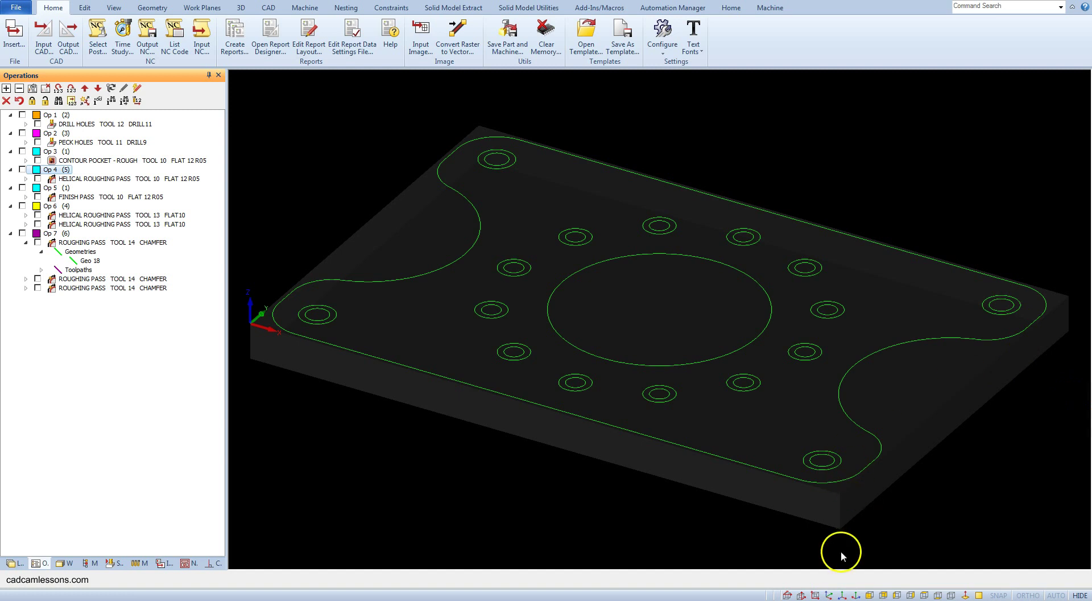
click(788, 594)
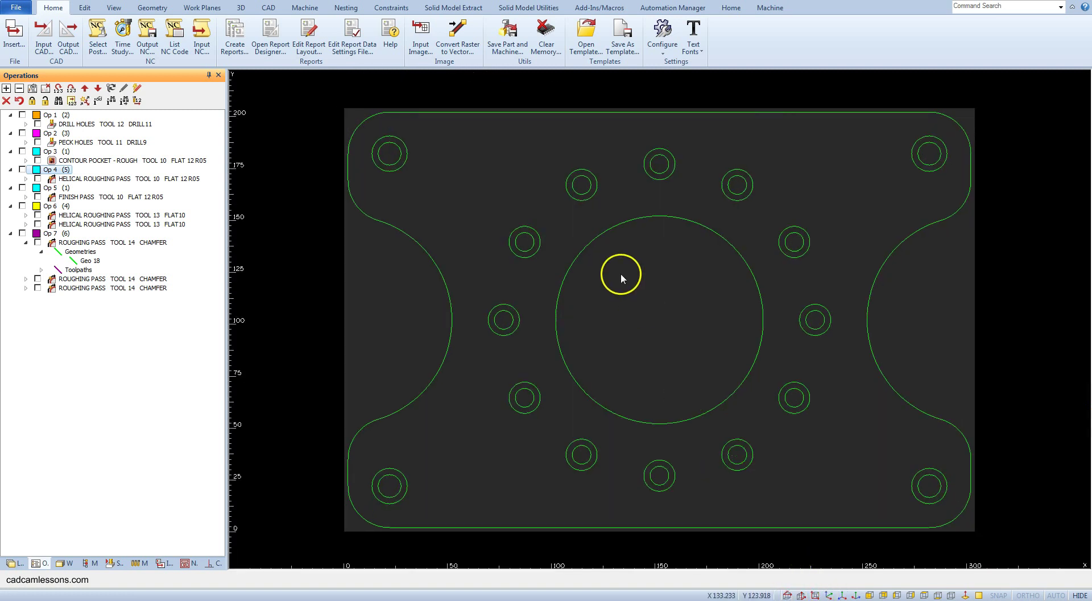
Break the outline as individual geometry at both ends of the top-right corner arc, with Auto Snap on
click(85, 8)
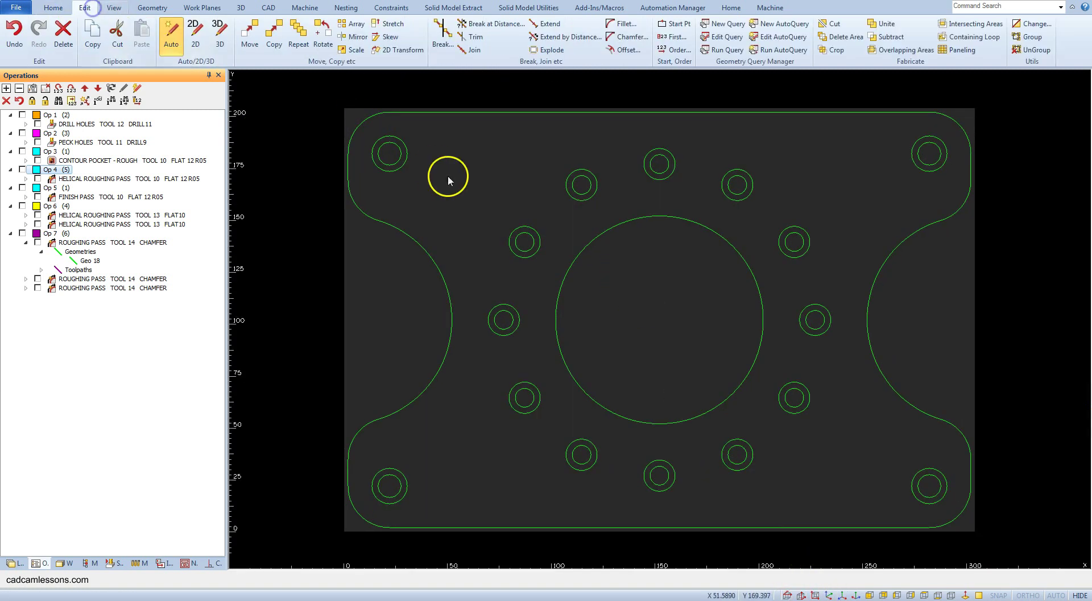
click(443, 48)
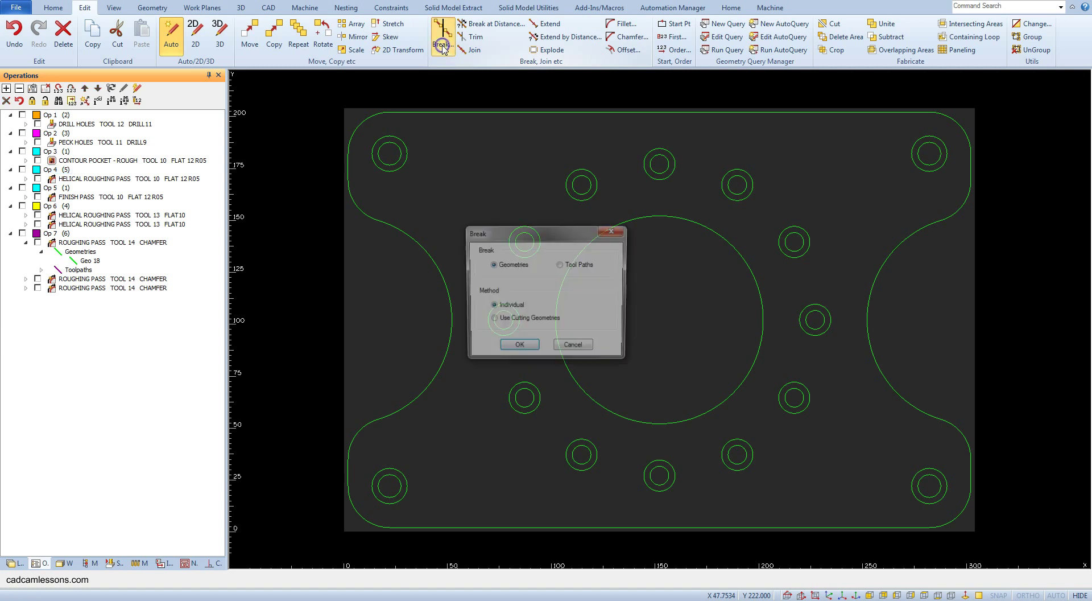
click(517, 349)
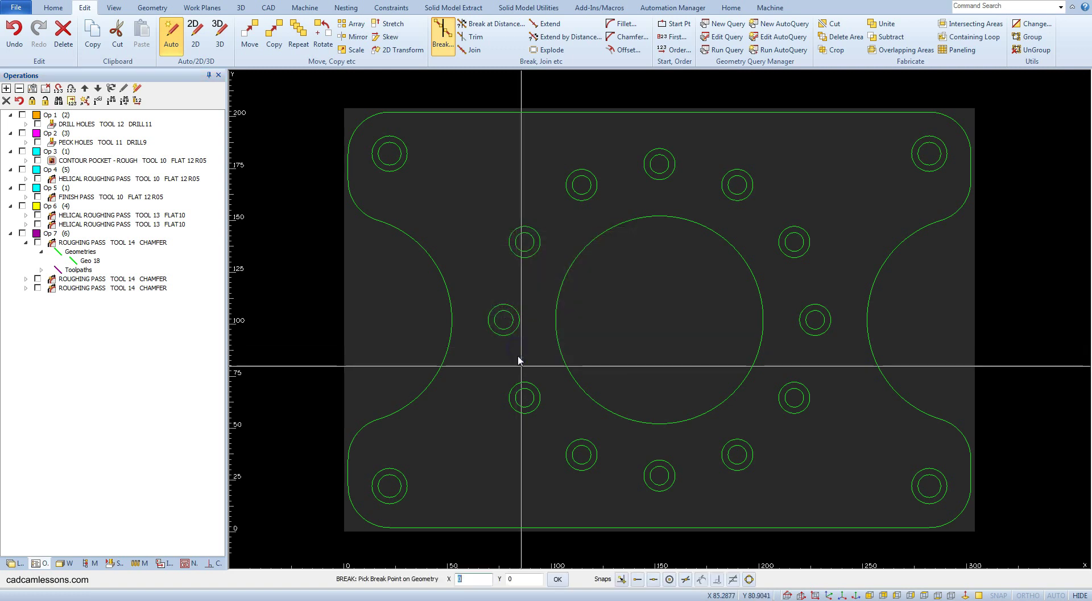
click(620, 578)
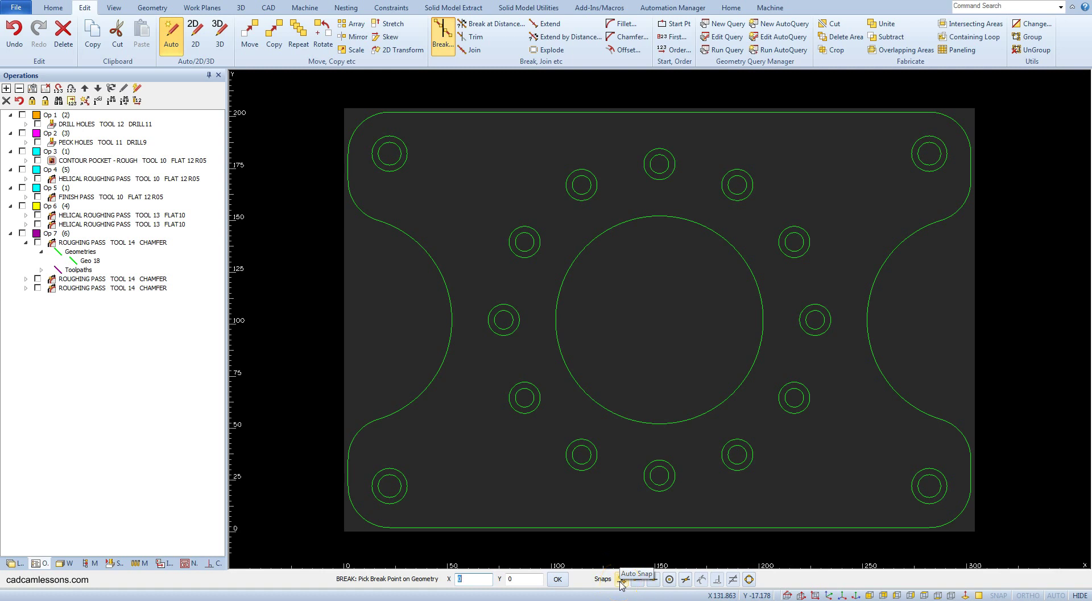
click(935, 124)
click(954, 164)
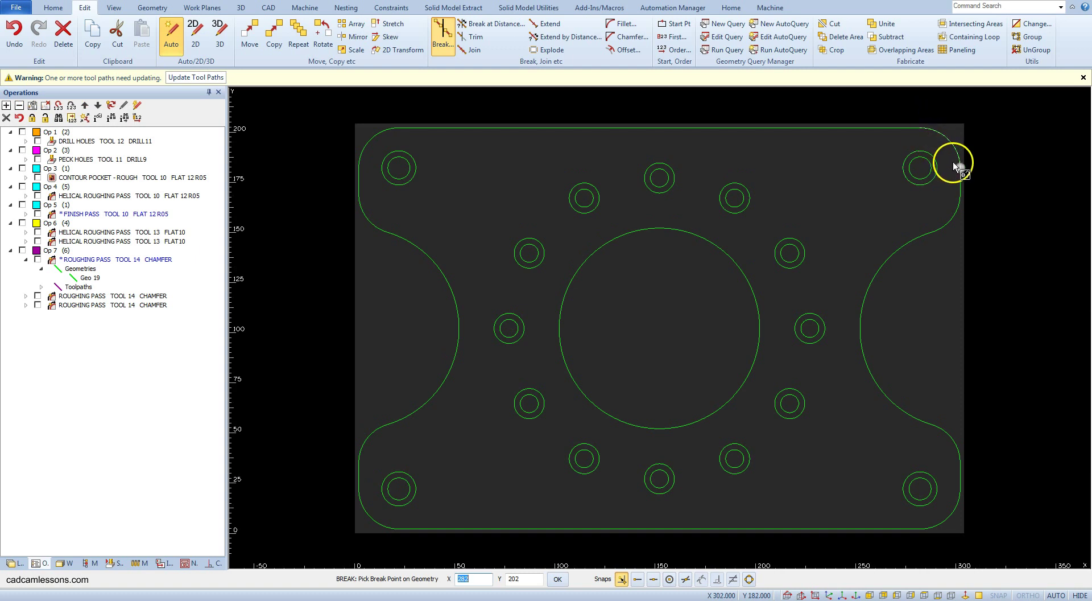
click(1000, 215)
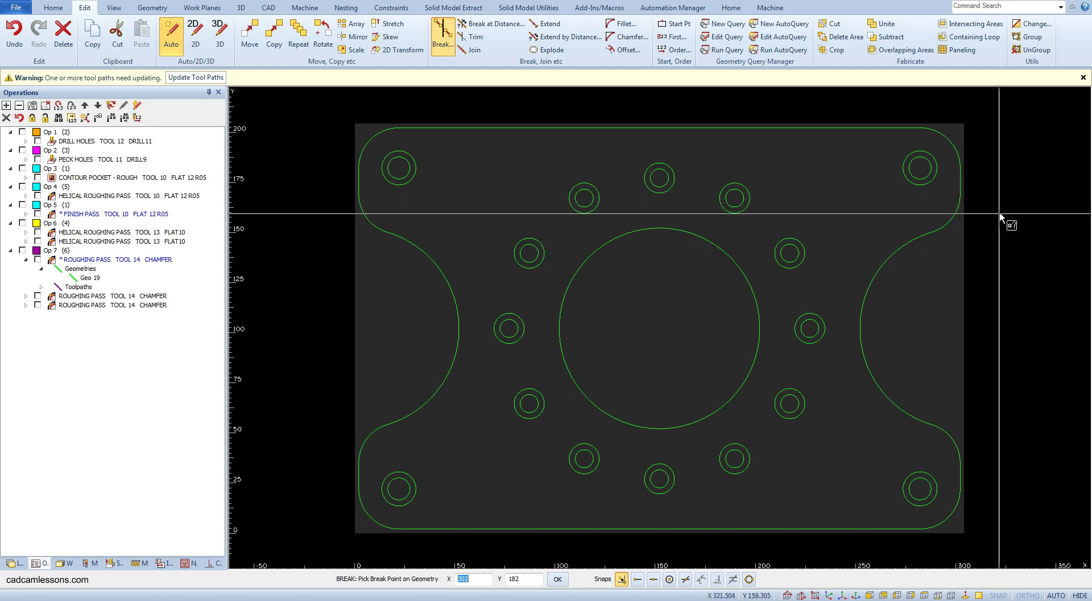
key(Escape)
click(991, 212)
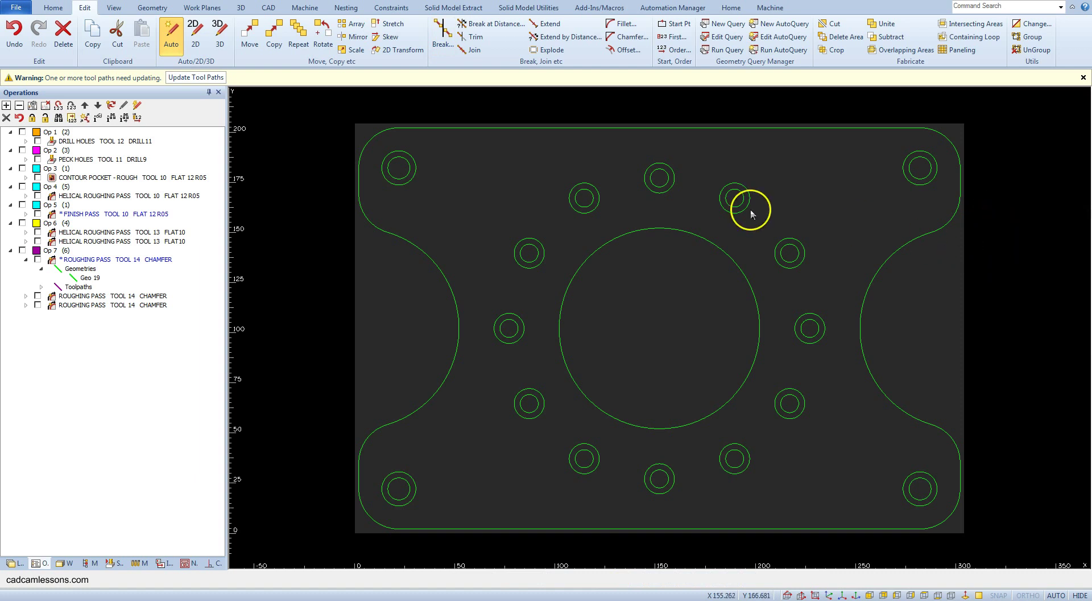
Delete the single rounded arc at the plate's top-right corner
click(71, 41)
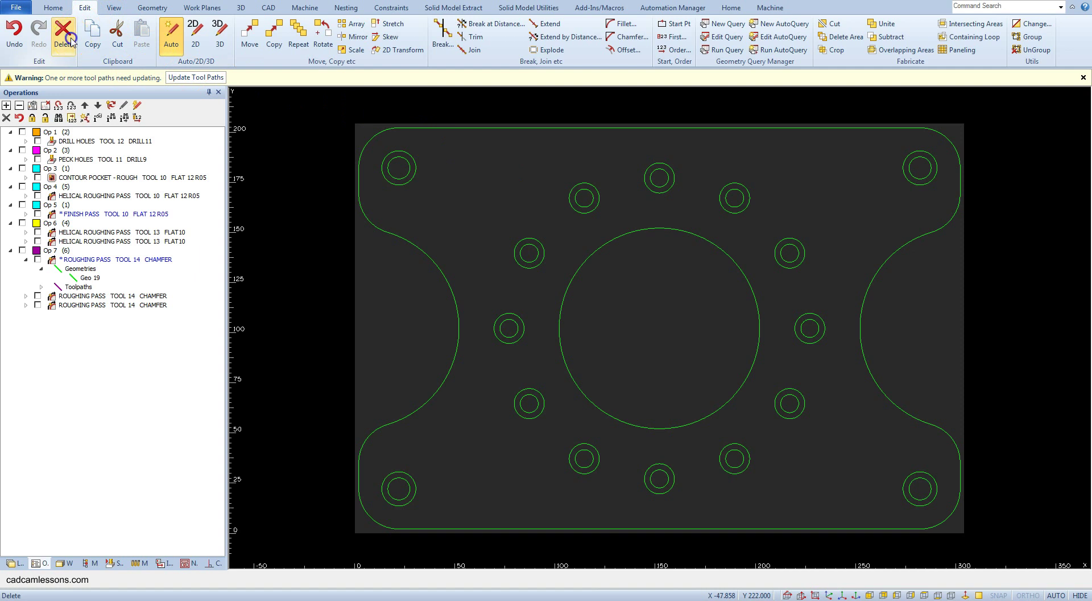
click(945, 136)
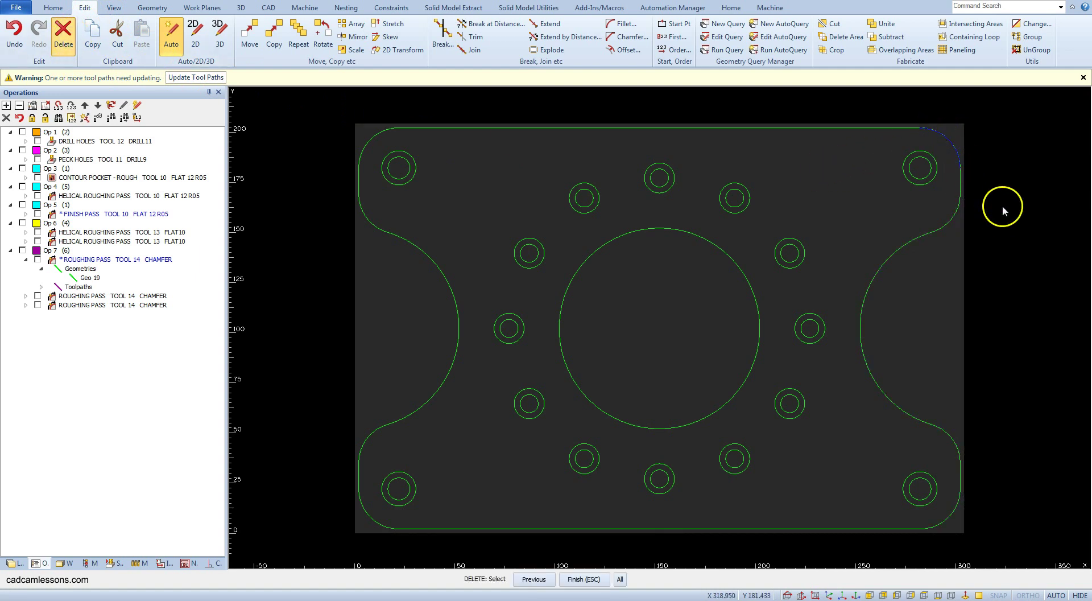
right_click(994, 167)
click(531, 325)
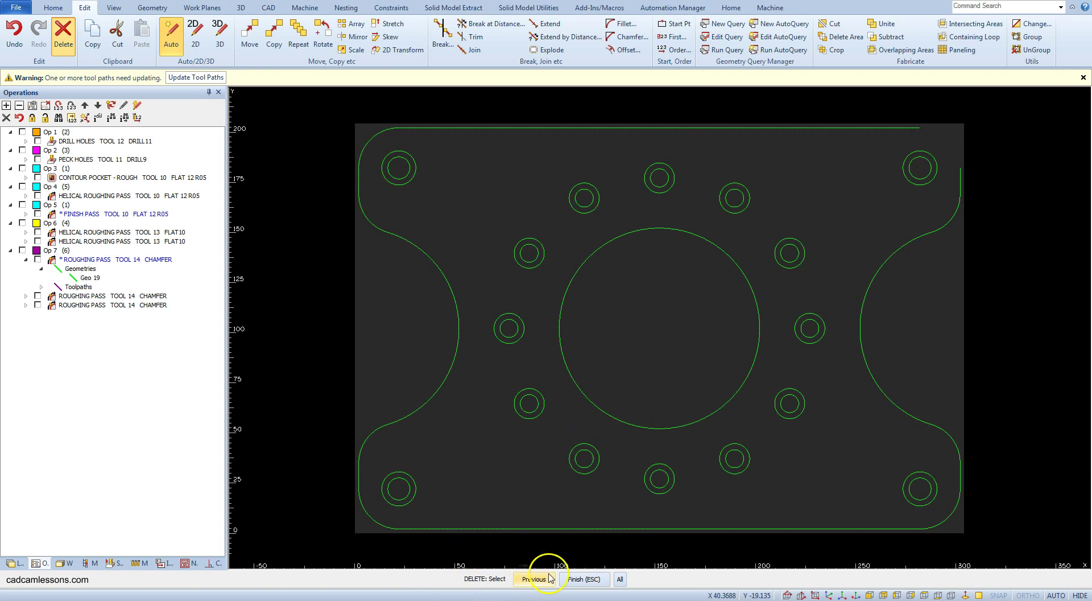
right_click(657, 289)
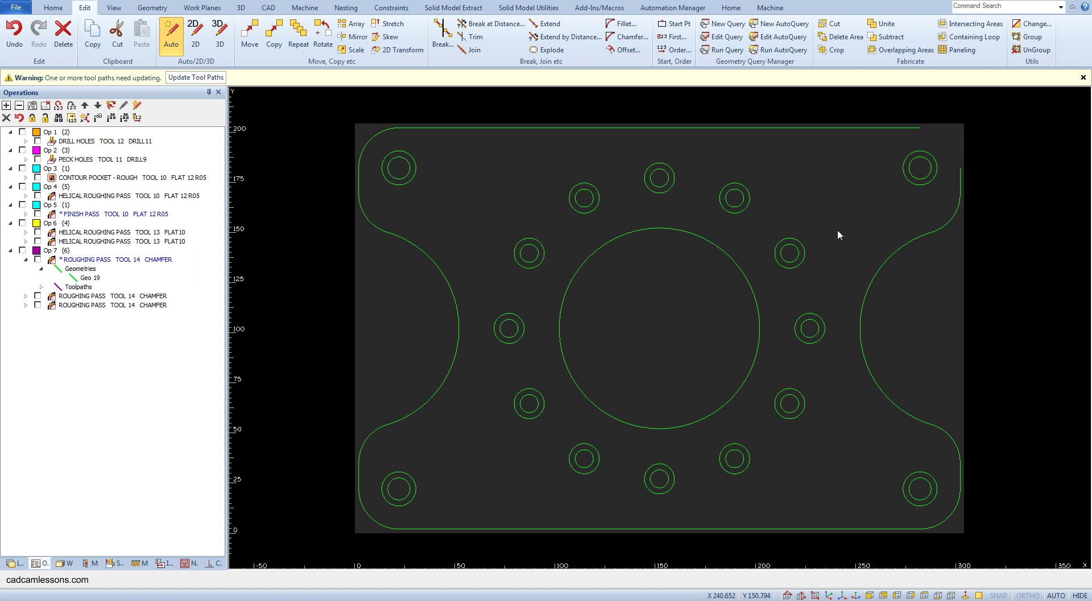
Fillet the plate's top and right edges with radius 0 for a sharp corner
click(626, 24)
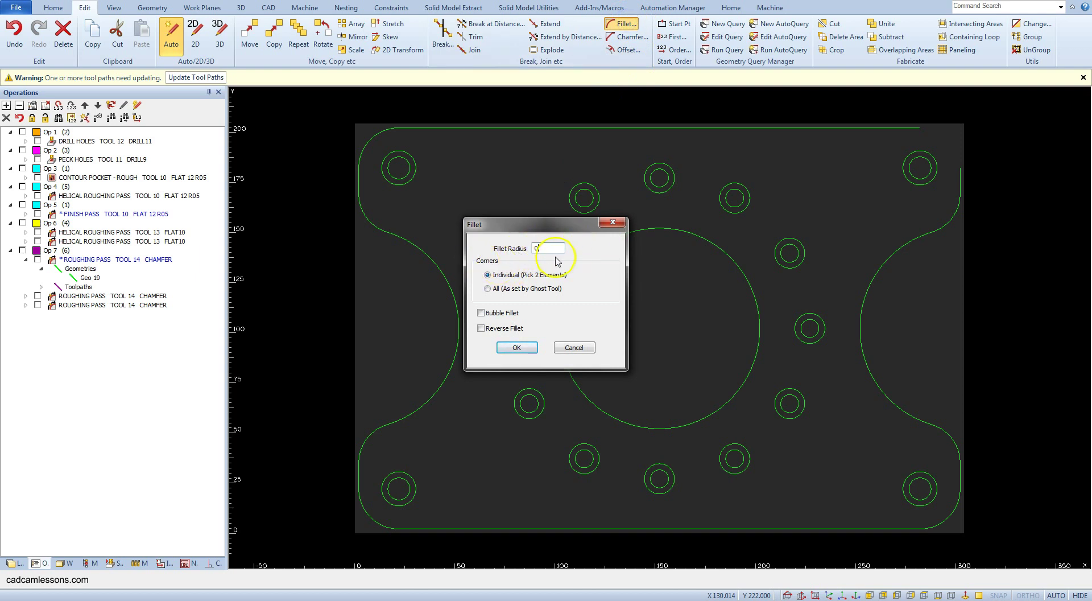
click(554, 251)
click(512, 347)
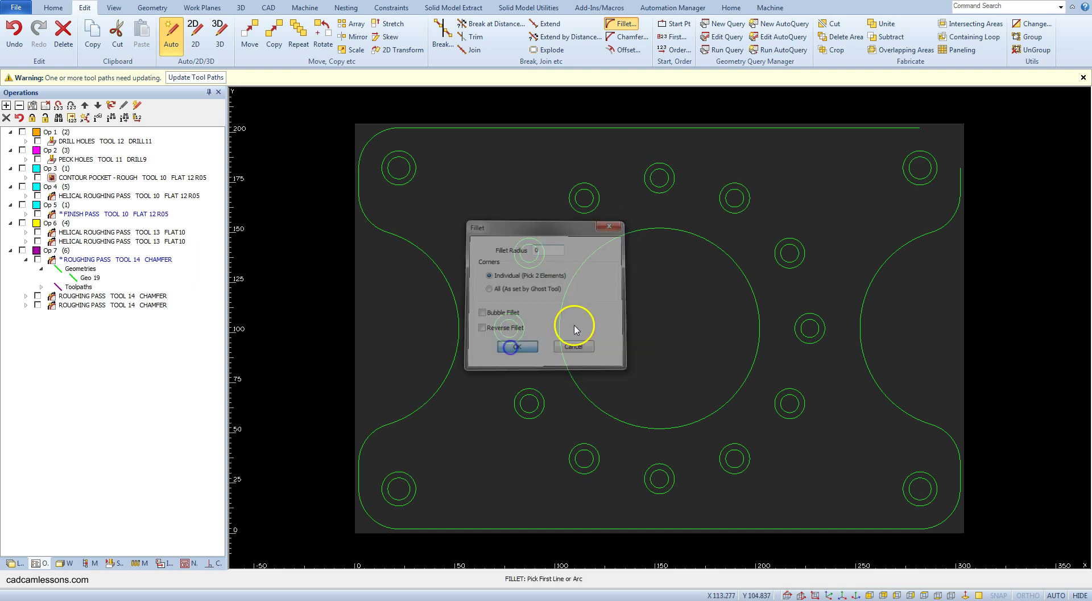
click(907, 128)
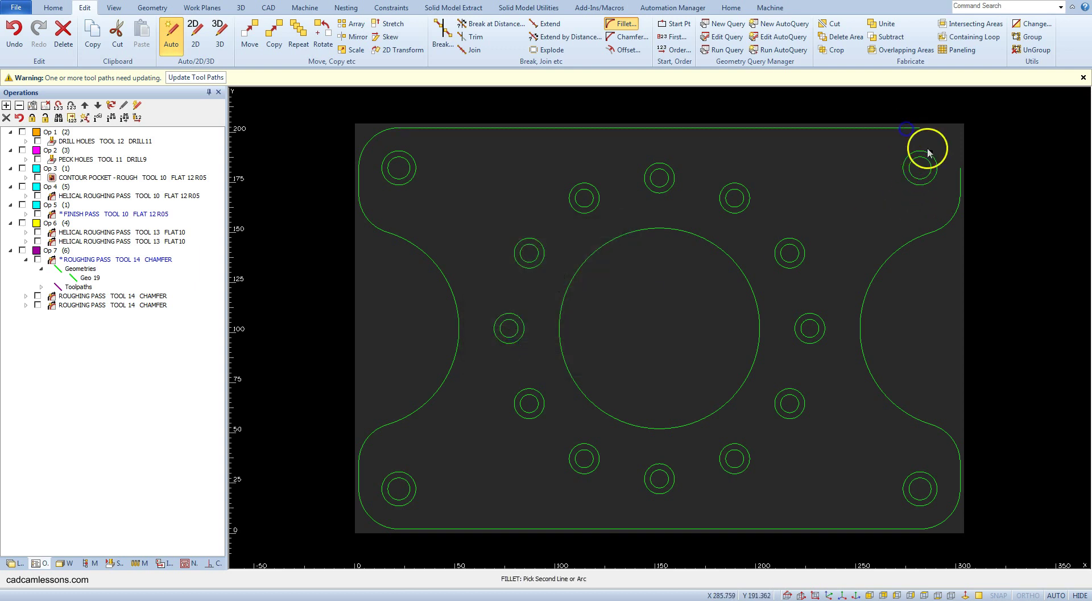
click(959, 177)
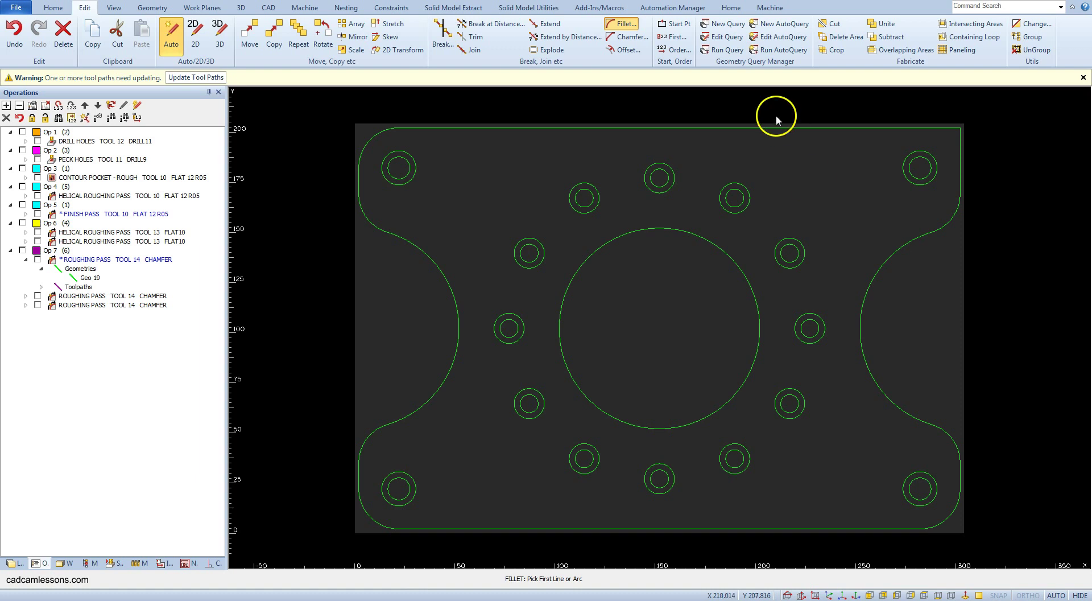
right_click(678, 131)
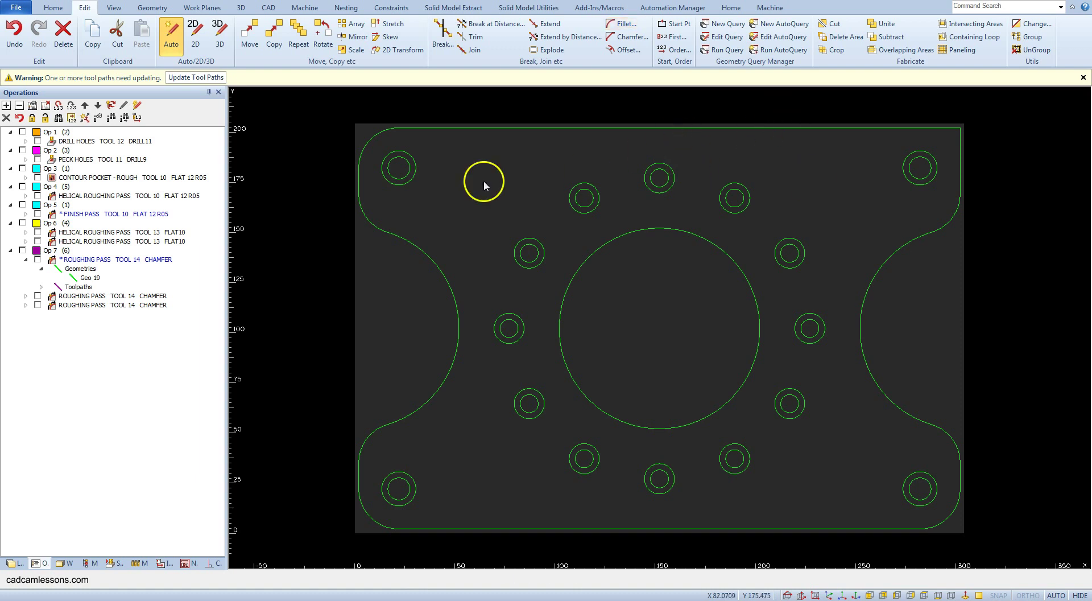
click(113, 7)
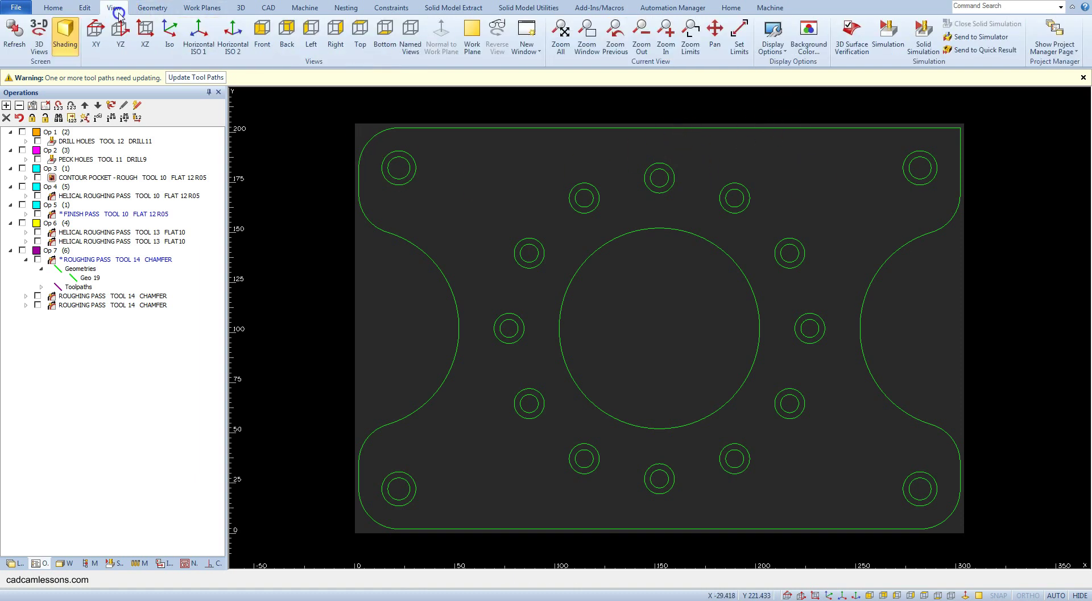
Show path direction arrows and move the outline's start point to the bottom edge near X 150
click(773, 35)
click(259, 197)
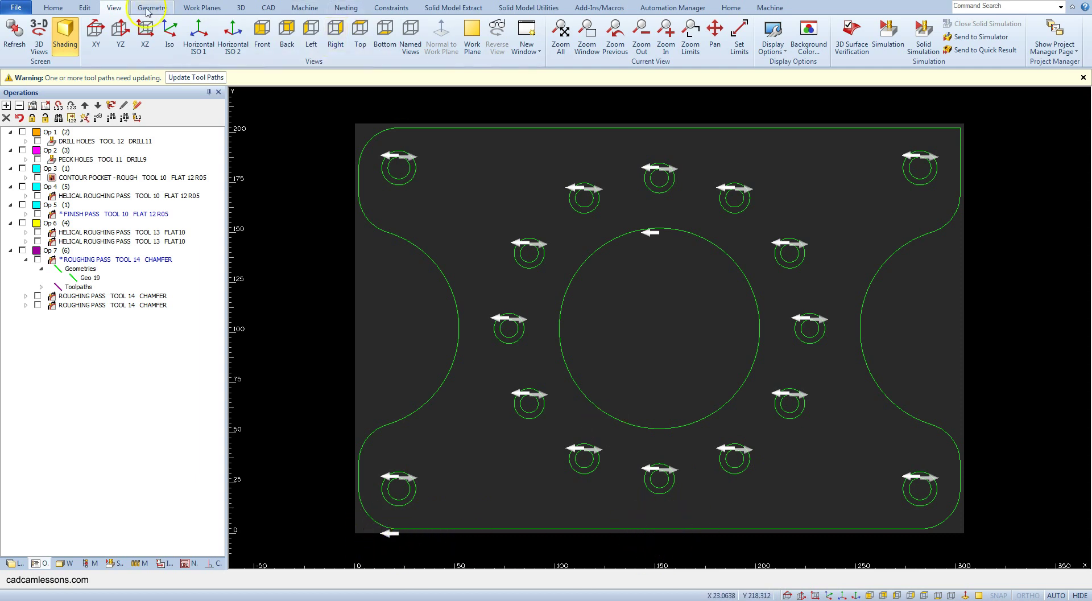
click(84, 8)
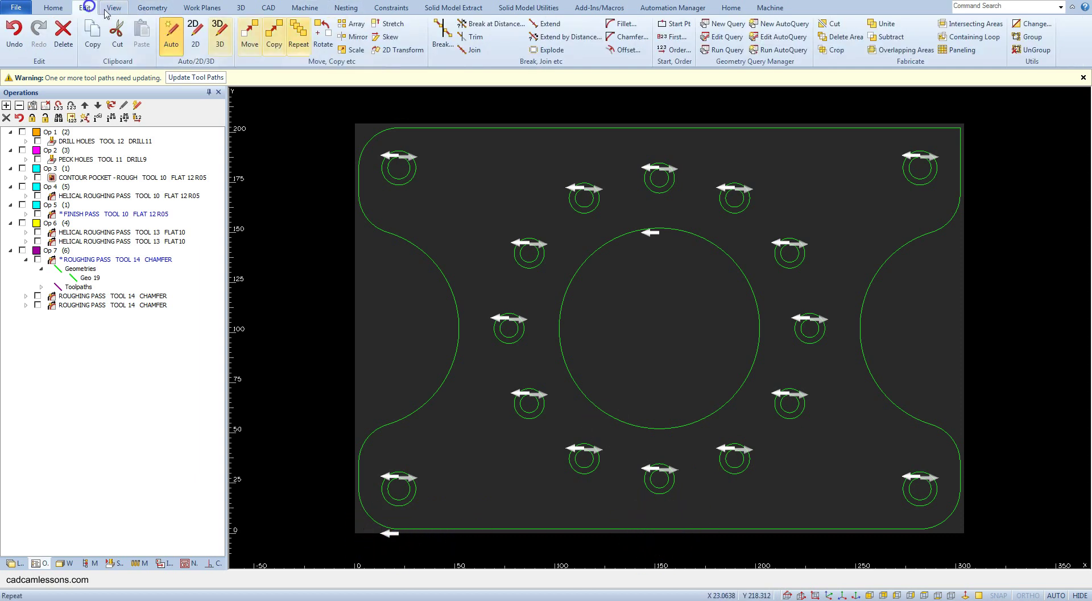
click(675, 24)
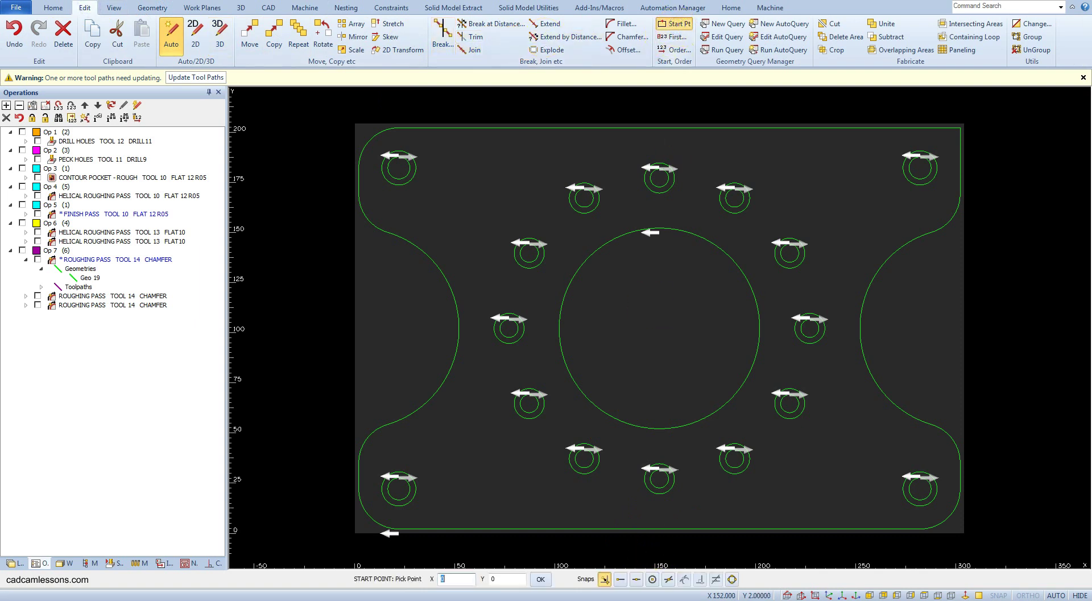
click(671, 529)
click(604, 584)
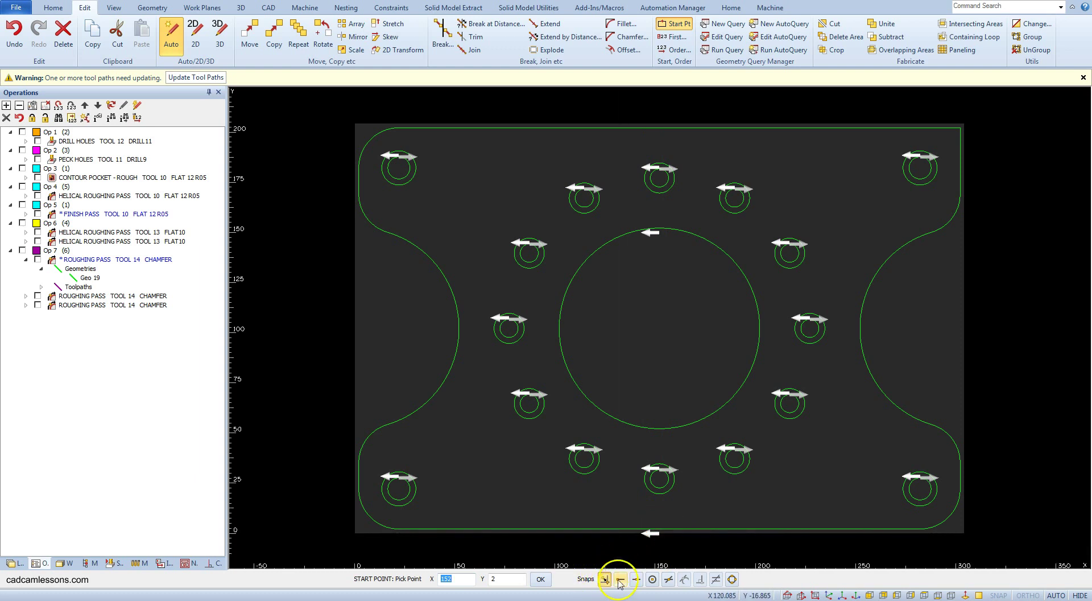
click(315, 458)
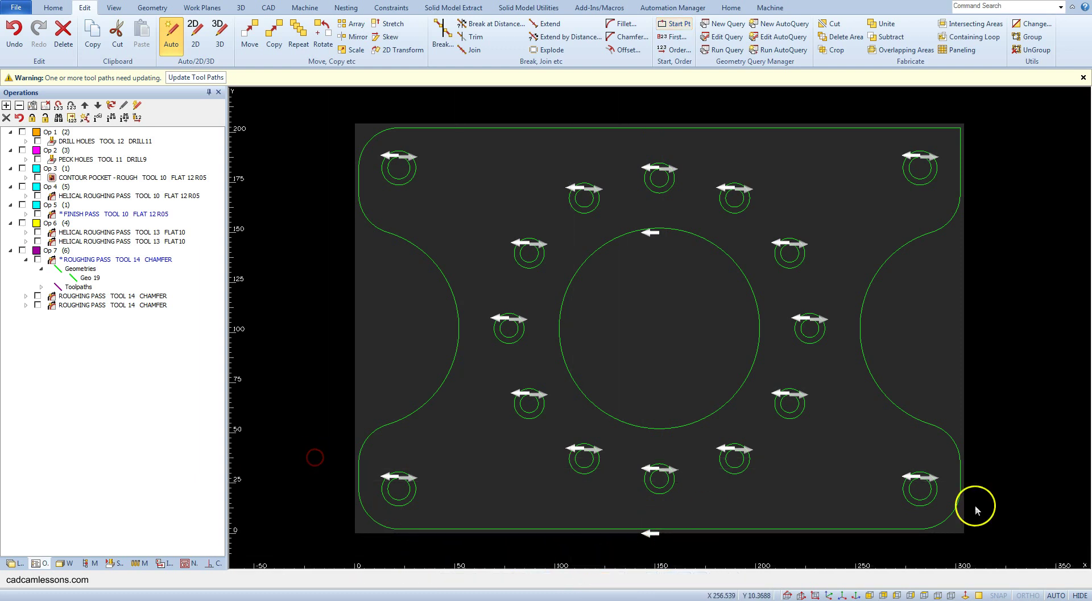
Apply Use This Tool on the CONTOUR POCKET - ROUGH operation to make its tool current
click(173, 180)
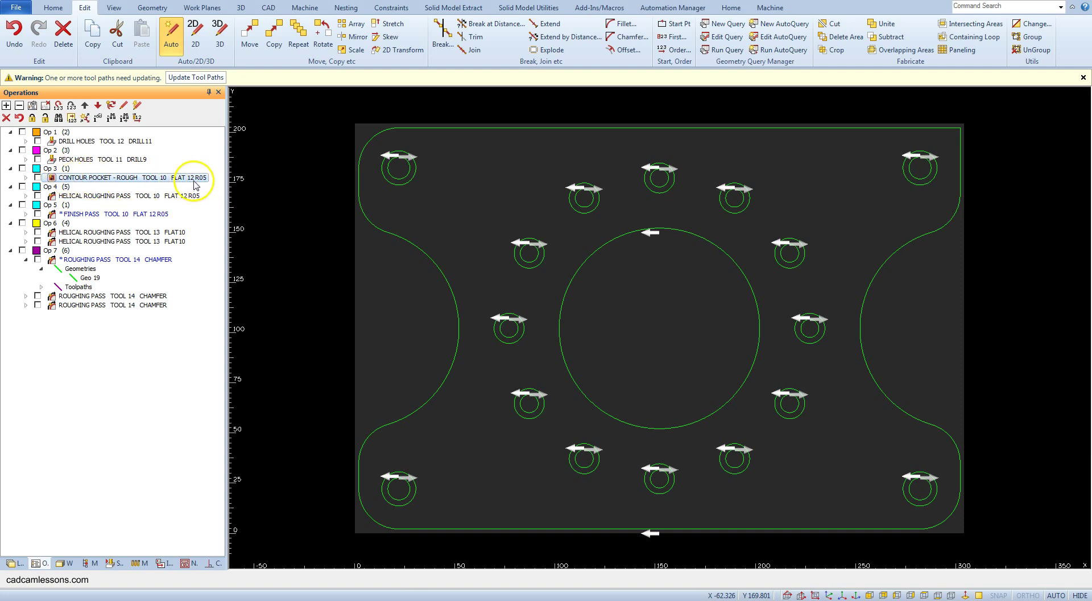
right_click(176, 182)
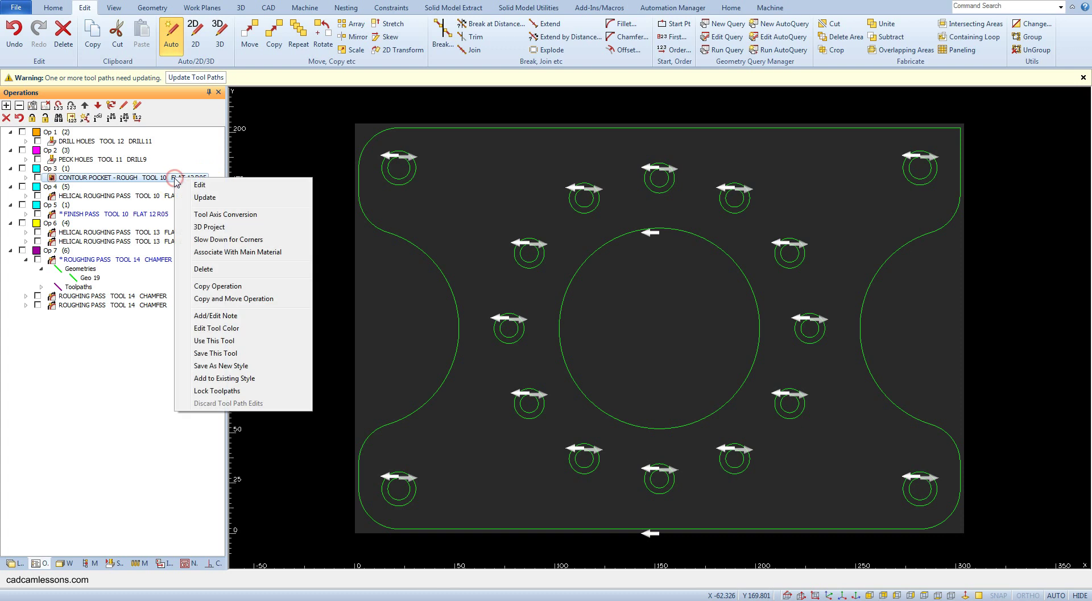
click(223, 341)
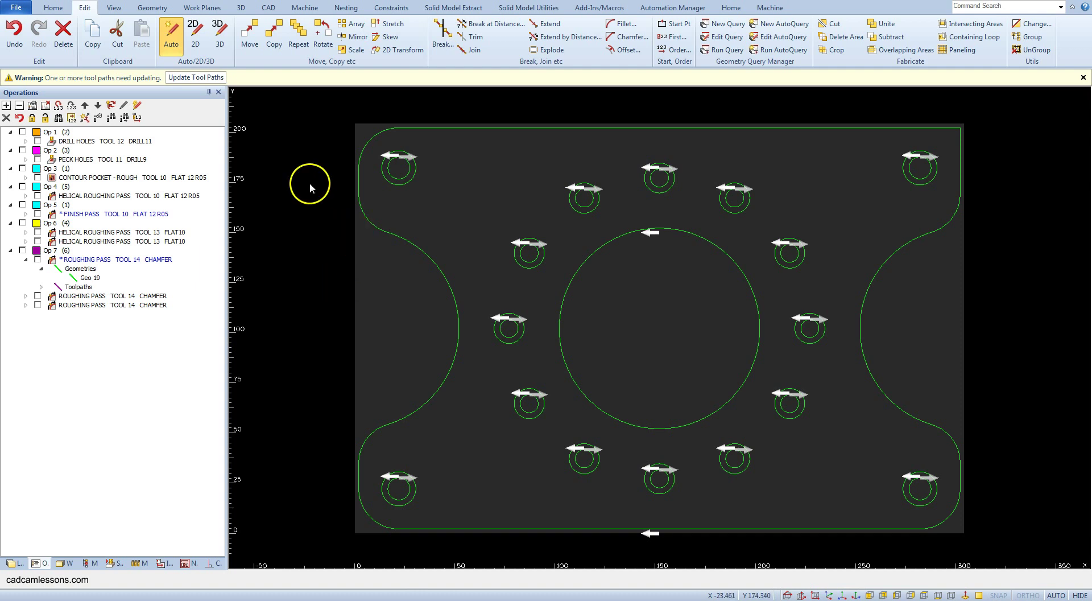
click(153, 8)
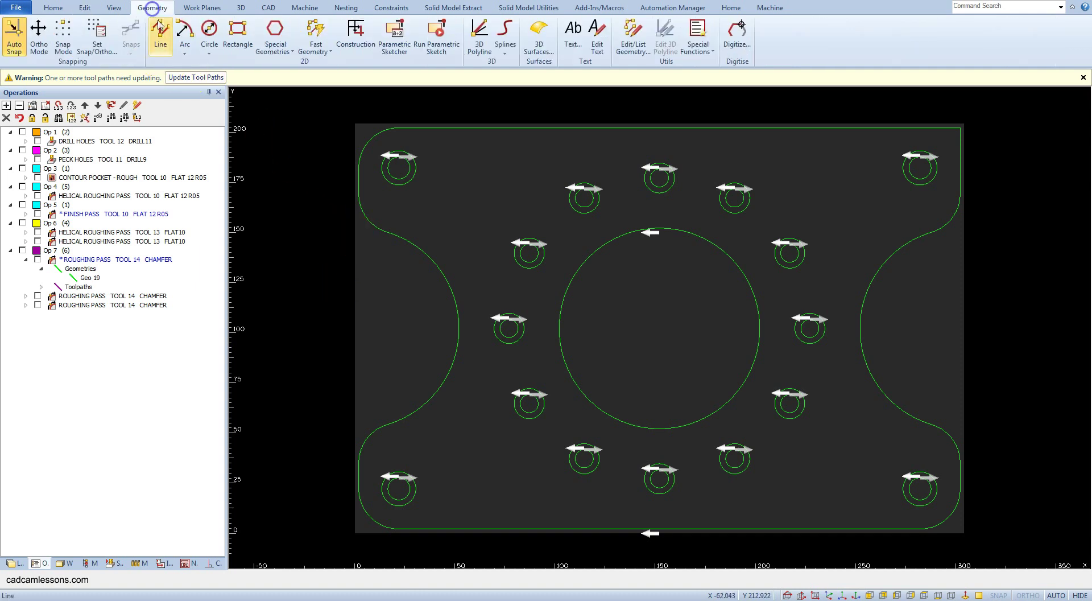
click(312, 10)
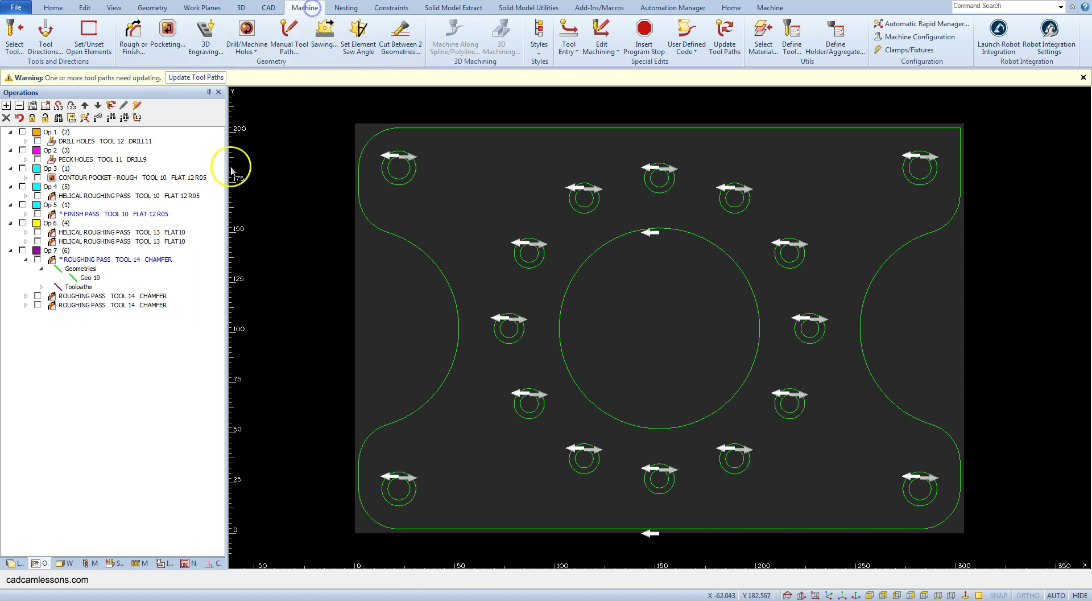
Start a Rough or Finish toolpath set to Partial machining
click(136, 45)
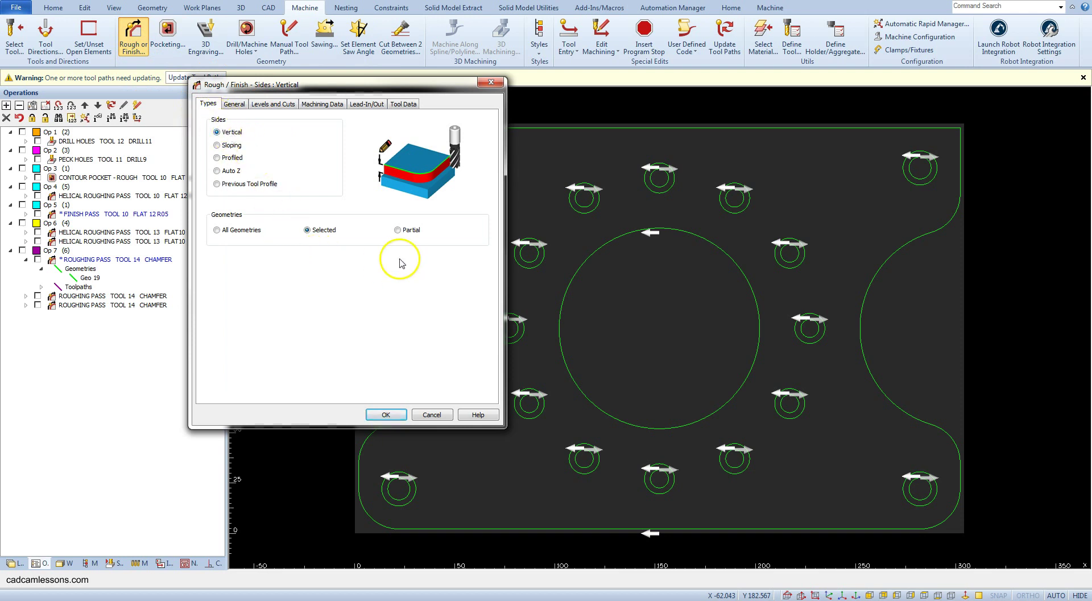
click(399, 229)
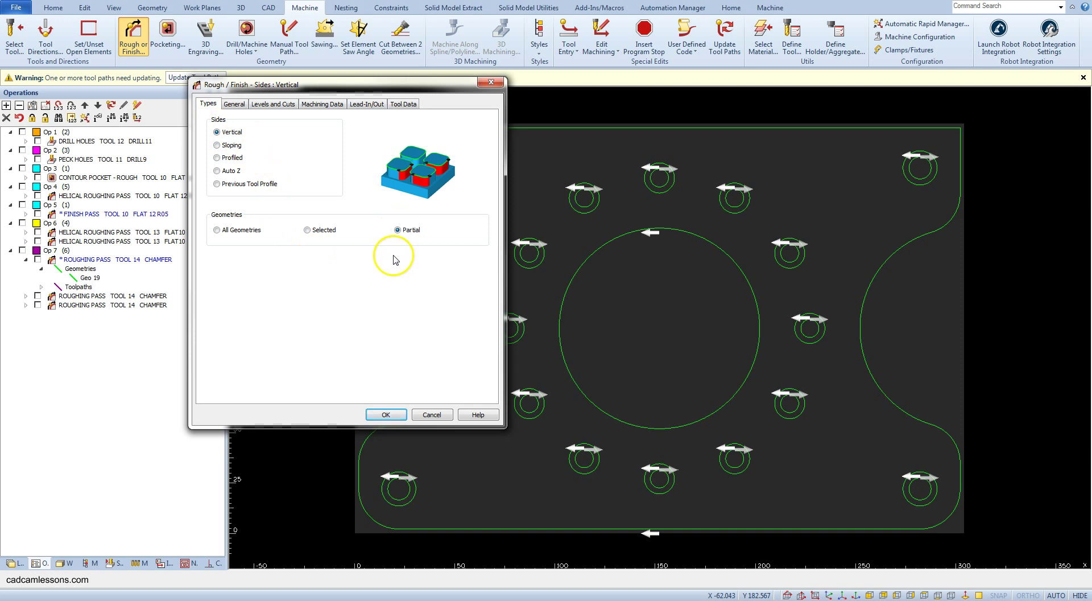
click(234, 104)
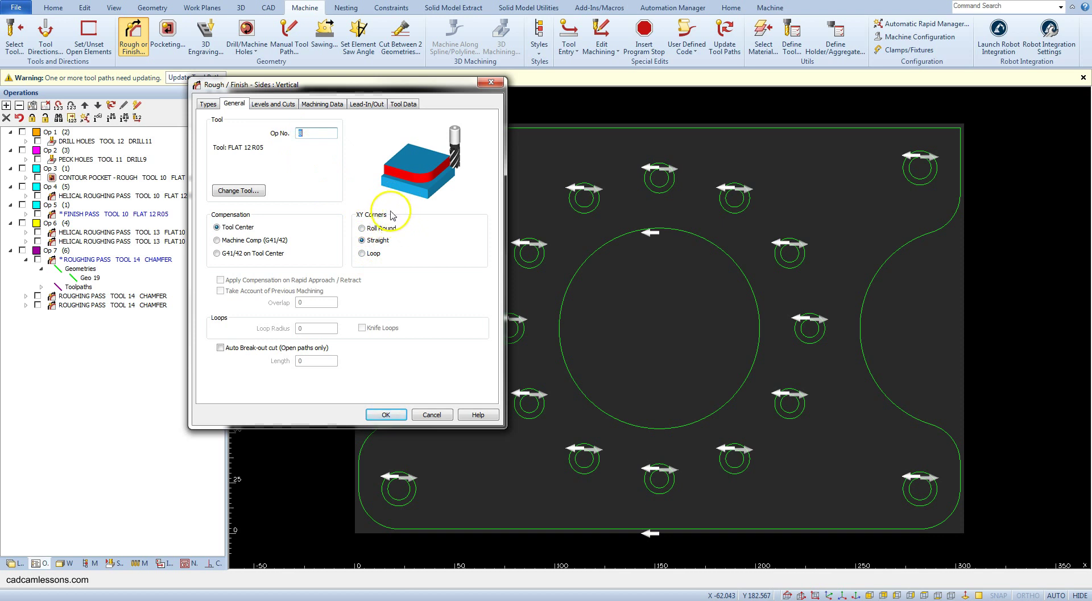
Set safe rapid 25, rapid down 5, final depth -18 and 10 cuts, then accept
click(273, 104)
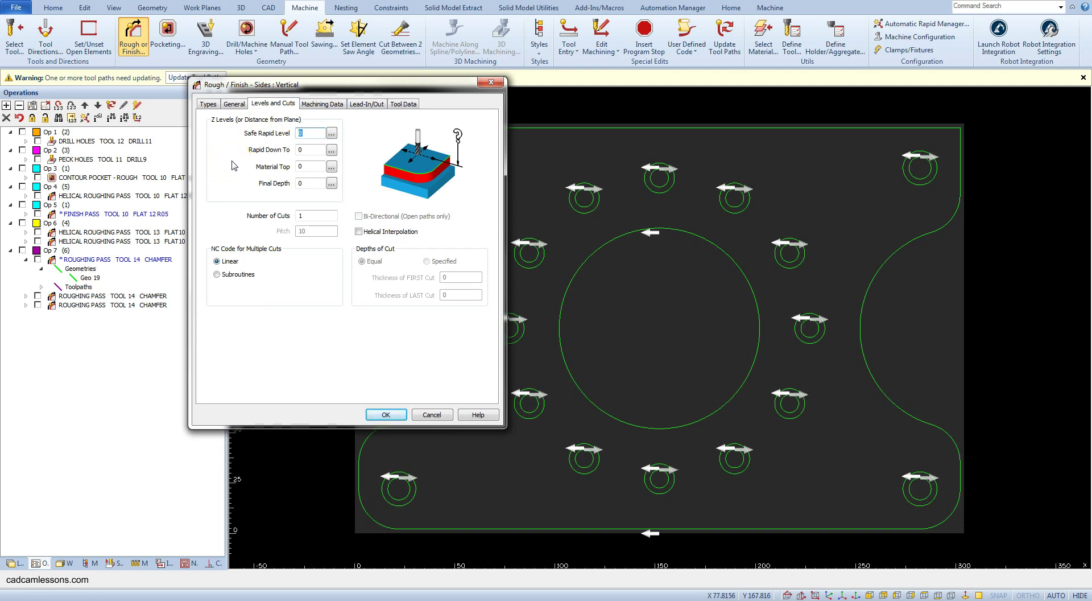
text(25)
key(Tab)
text(5)
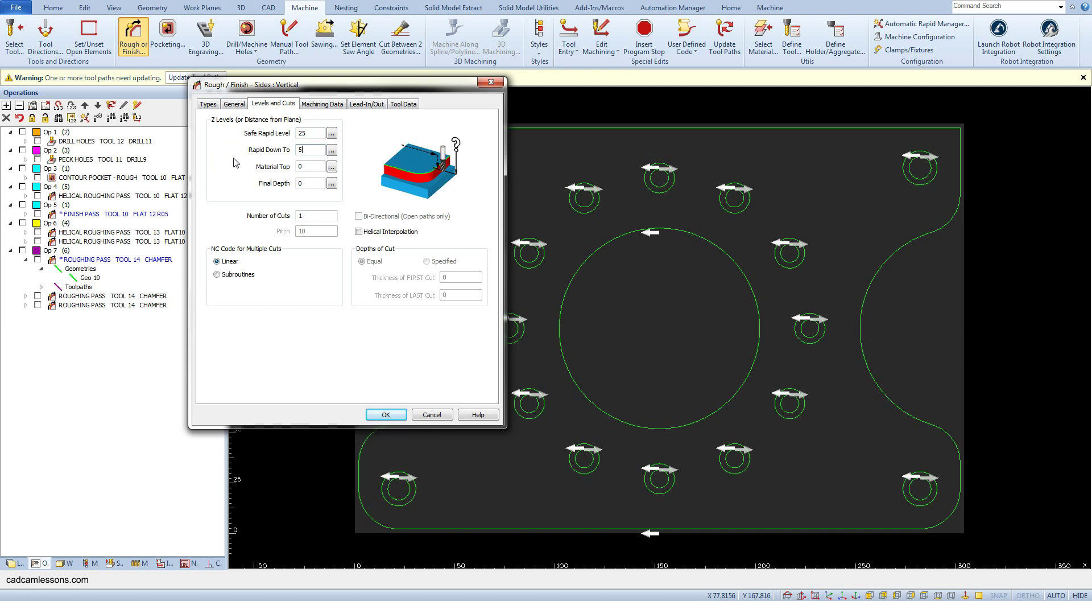
key(Tab)
key(Tab)
text(-18)
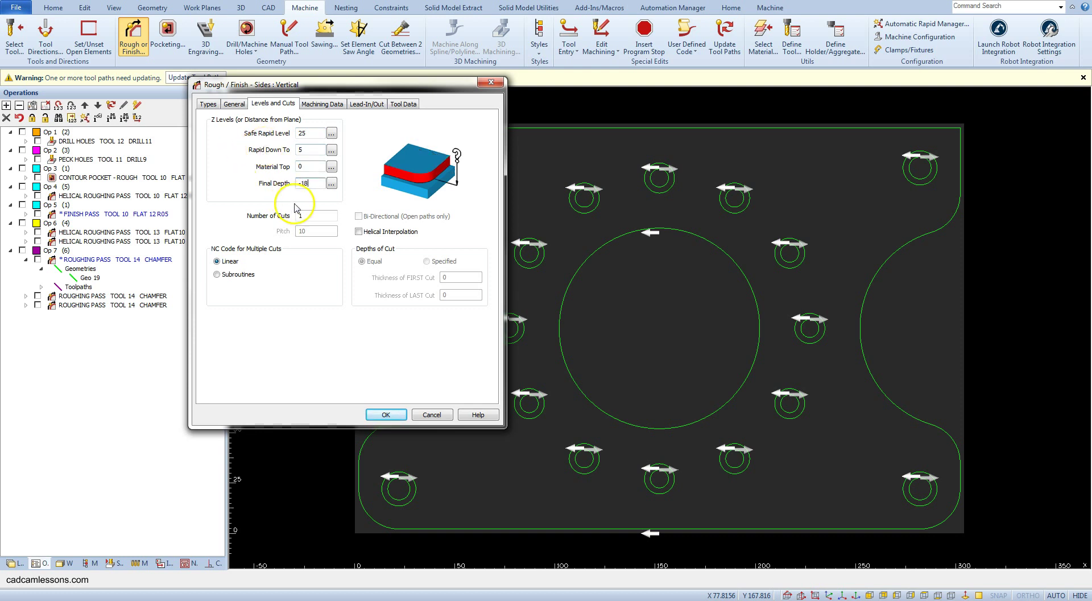
click(308, 215)
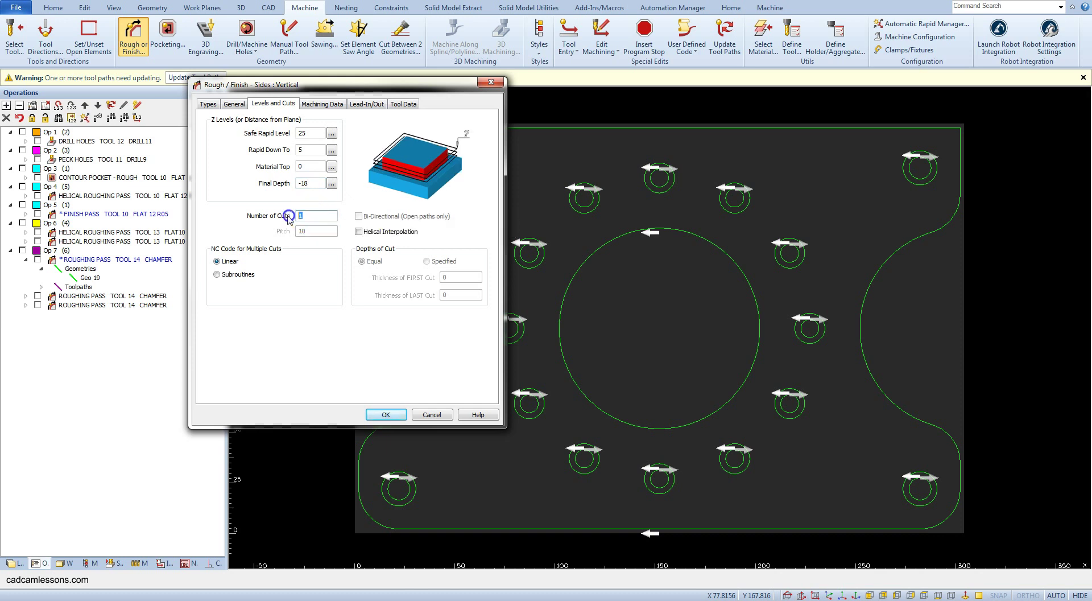
text(0)
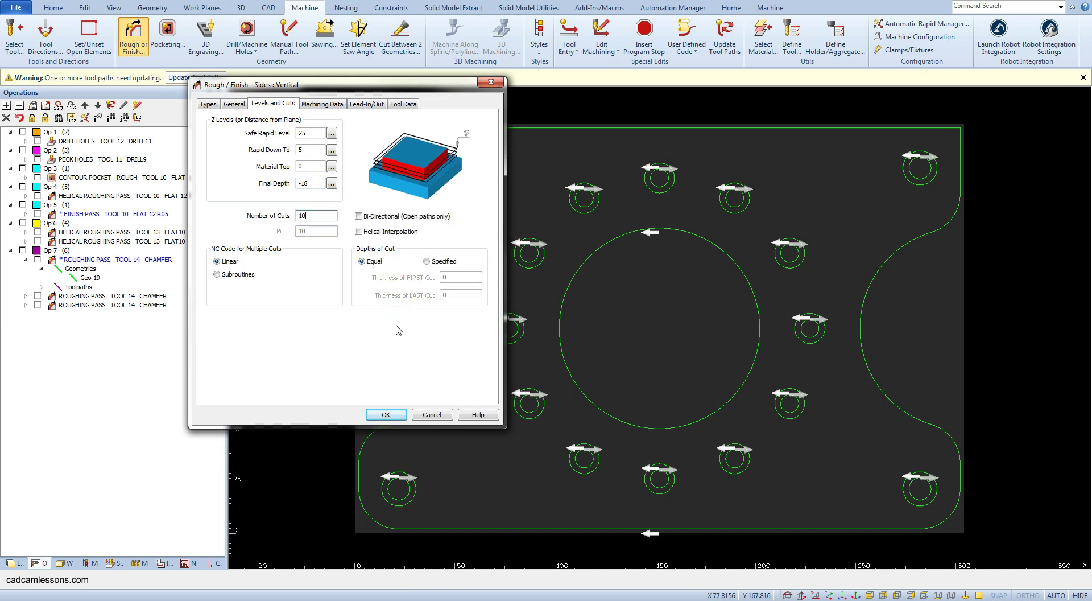
click(388, 414)
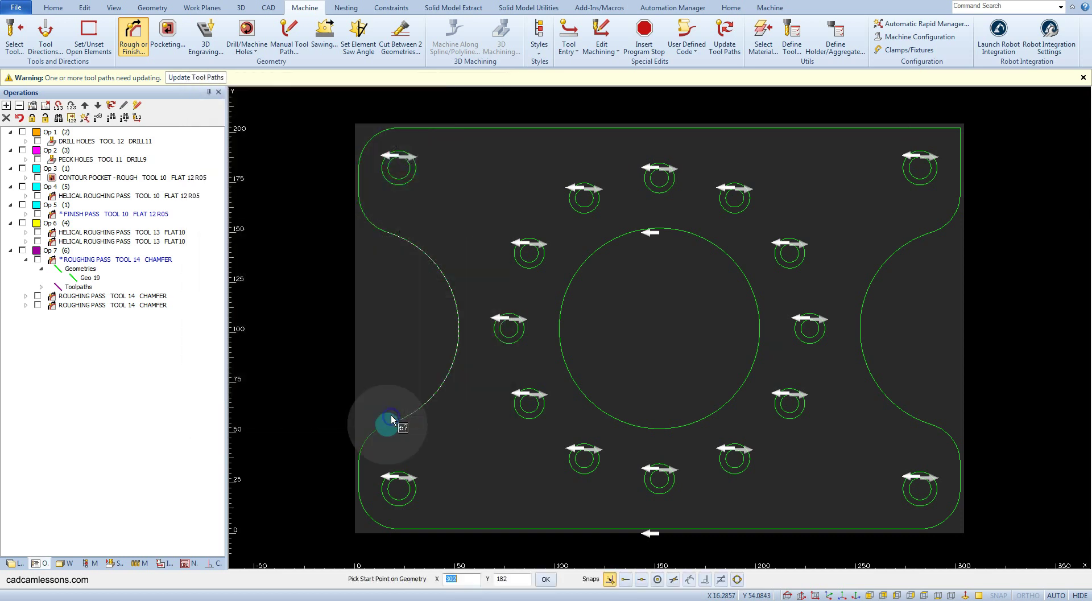
Pick the finish start point on the plate's top edge near X 162, carrying it around the corner
click(342, 582)
click(674, 131)
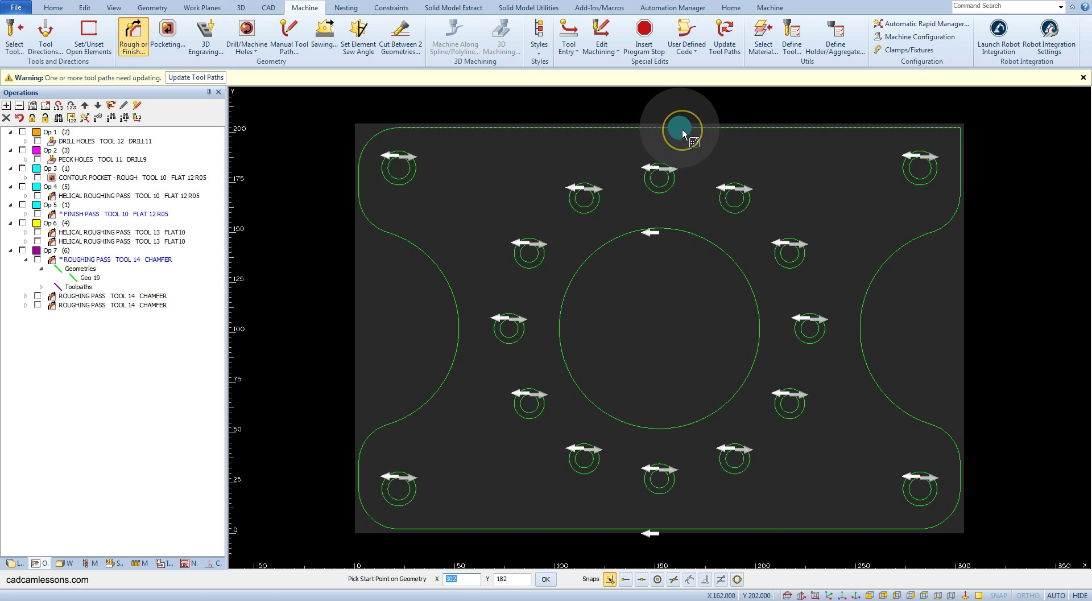
click(680, 128)
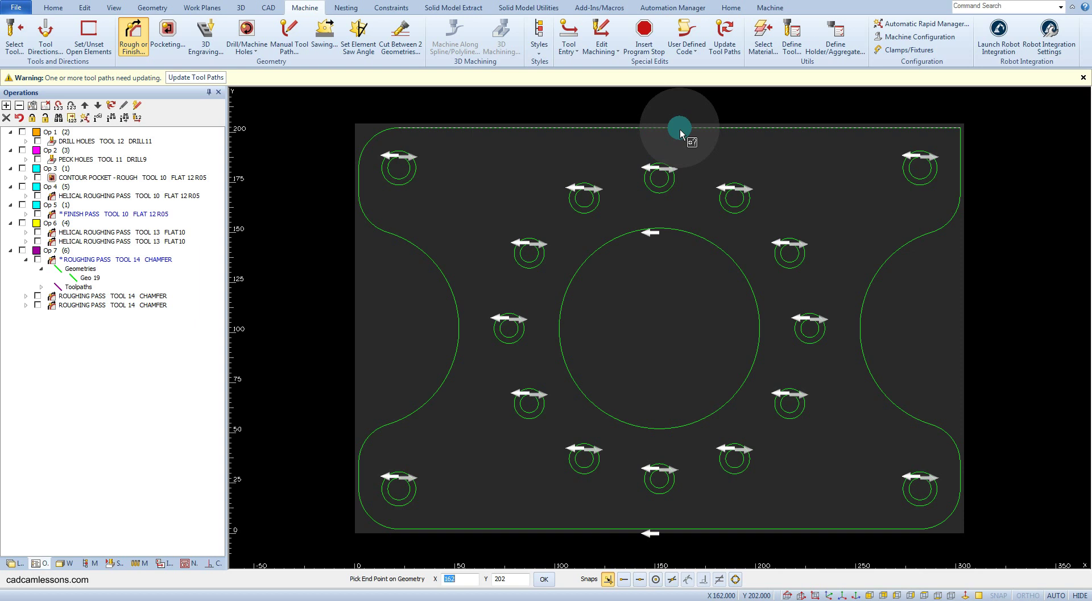
mouse_move(680, 128)
mouse_down()
mouse_move(961, 196)
mouse_move(1004, 227)
mouse_move(1010, 258)
mouse_move(998, 244)
mouse_up()
Set the end point down the right edge to create Op 8, then view it isometrically
click(635, 109)
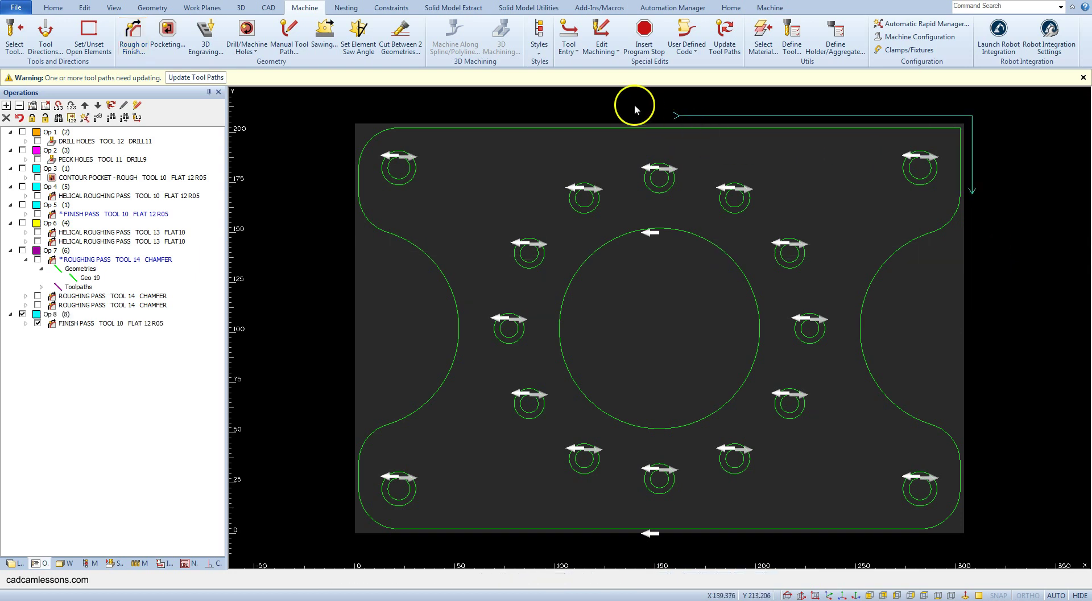
mouse_move(648, 110)
mouse_down()
mouse_move(668, 119)
mouse_move(975, 110)
mouse_move(960, 214)
mouse_move(964, 135)
mouse_up()
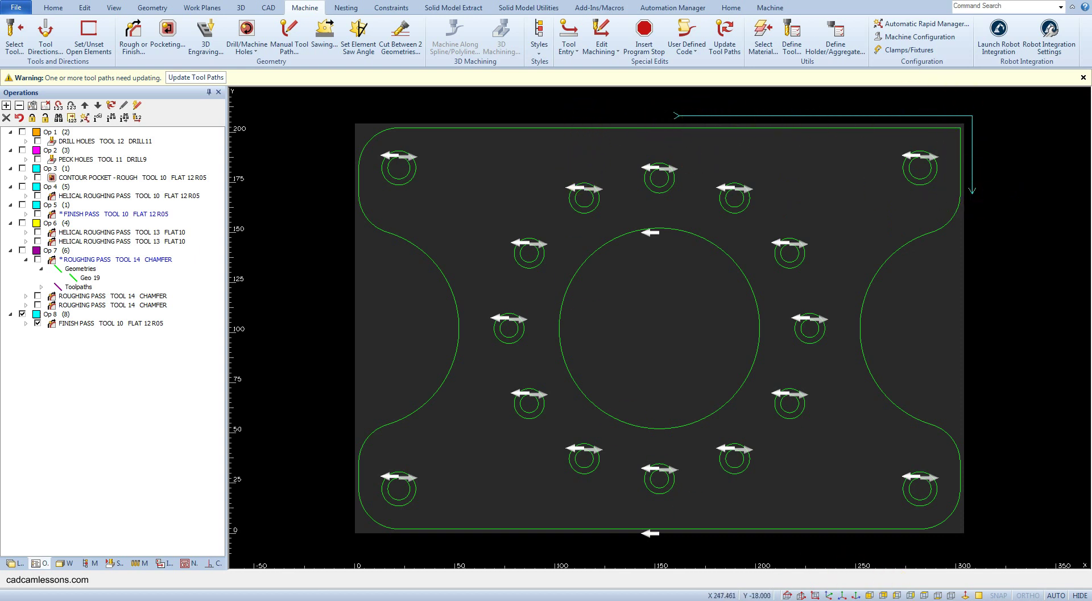
click(828, 595)
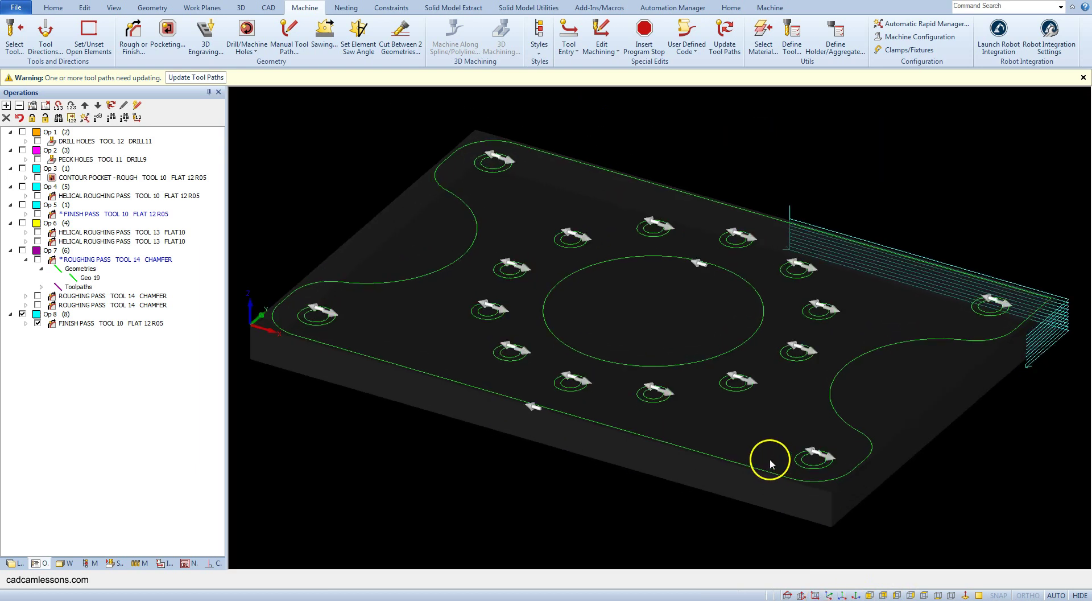